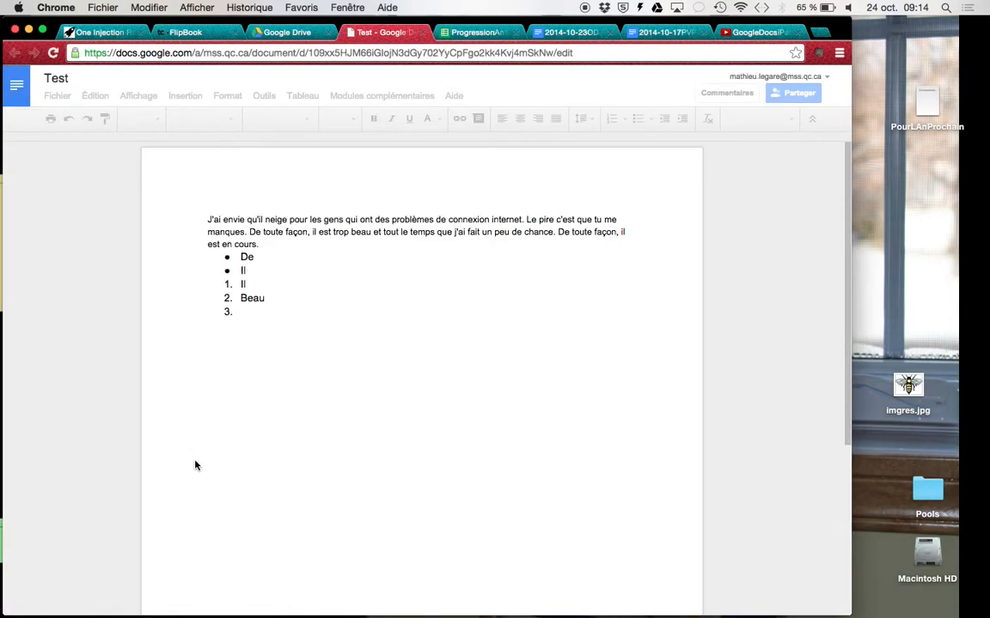
# Set the line spacing of the opening paragraph to 1,5.
pyautogui.click(314, 235)
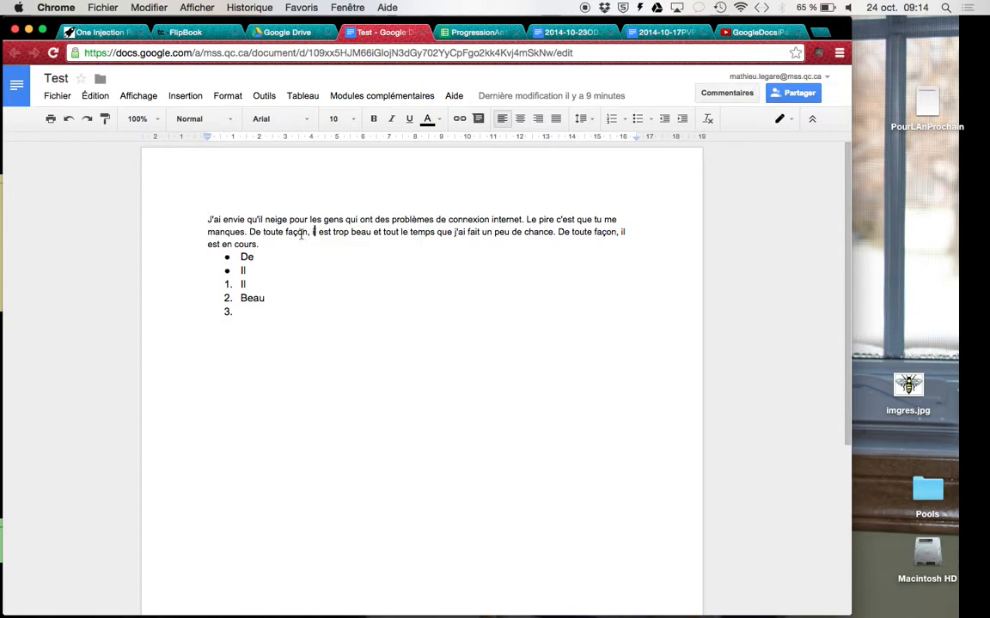
pyautogui.moveTo(207, 219); pyautogui.dragTo(382, 242)
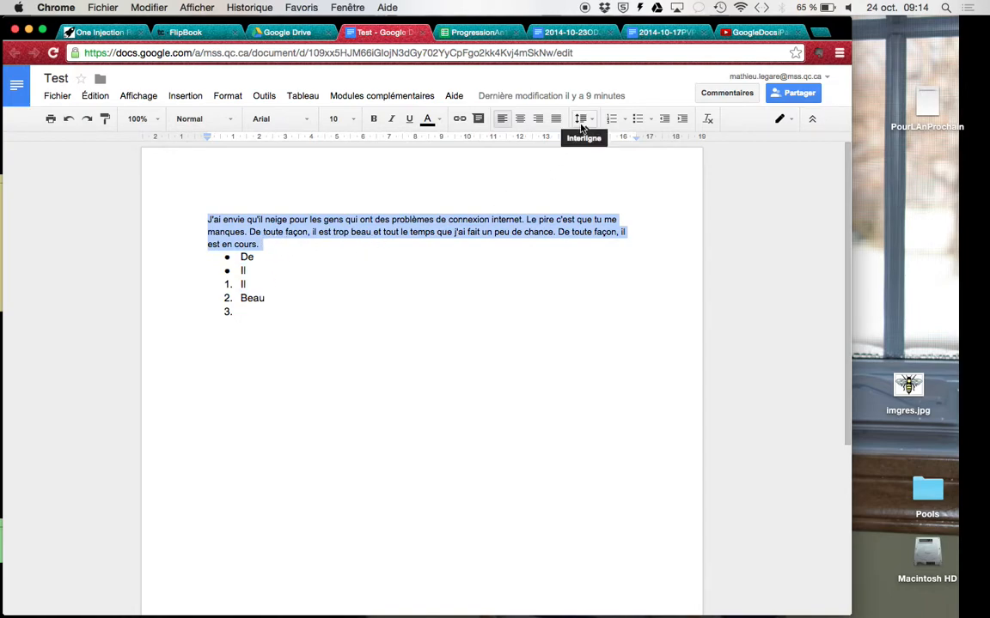
pyautogui.click(582, 121)
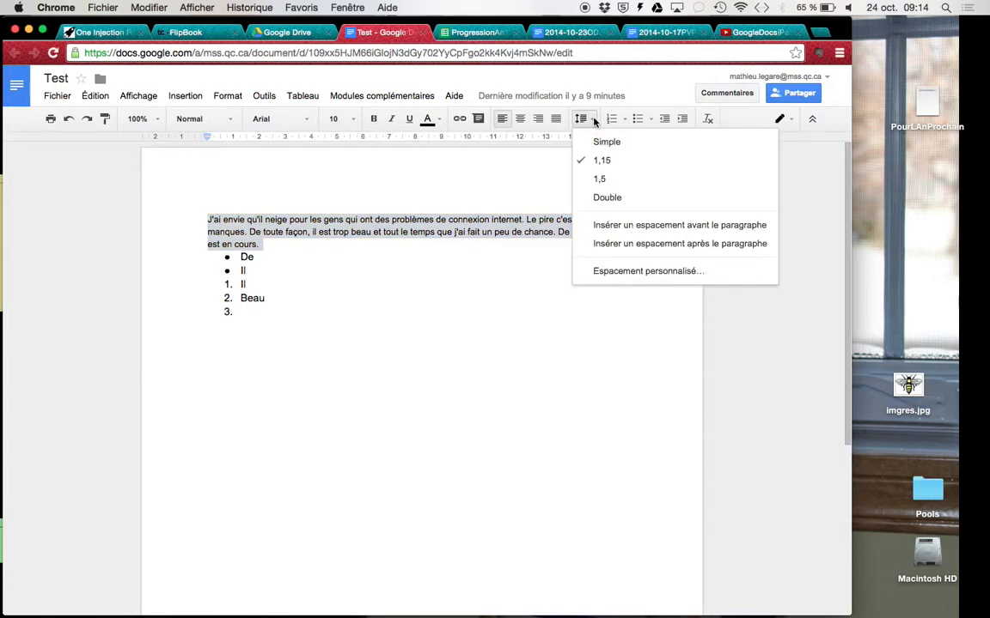
pyautogui.click(611, 177)
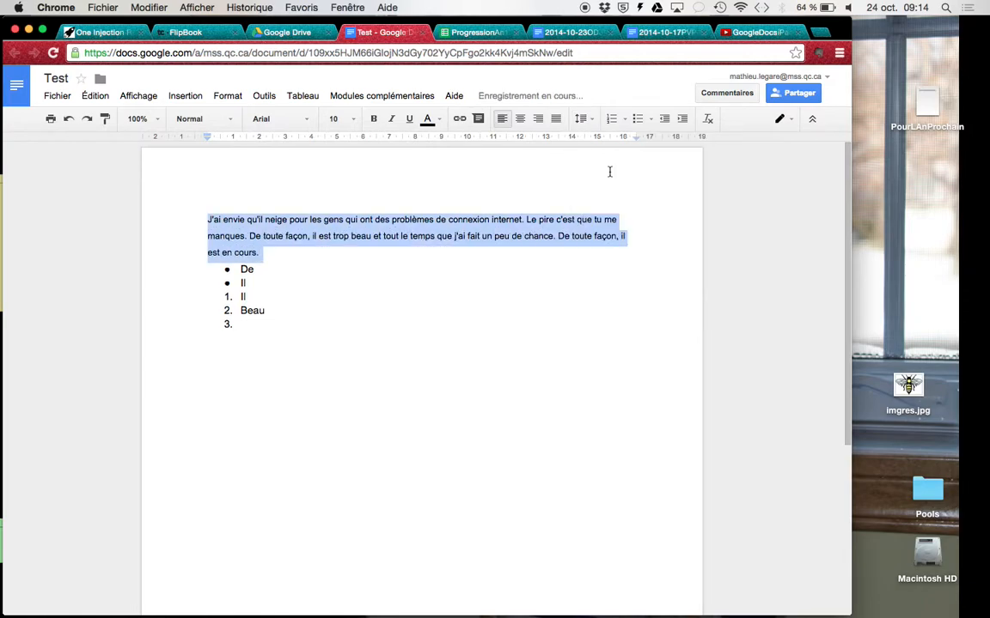
pyautogui.click(431, 251)
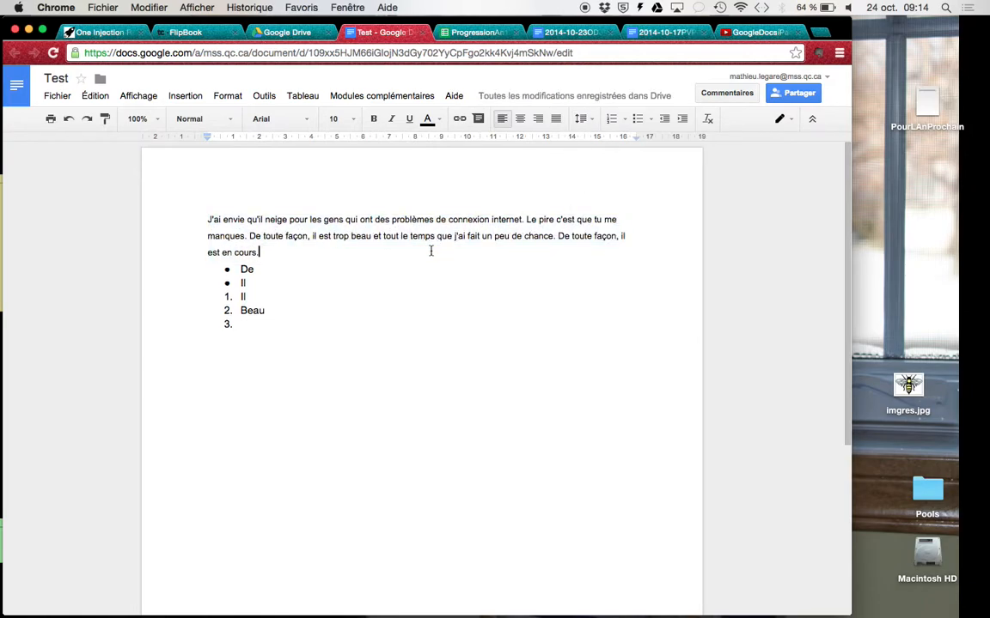
pyautogui.click(228, 100)
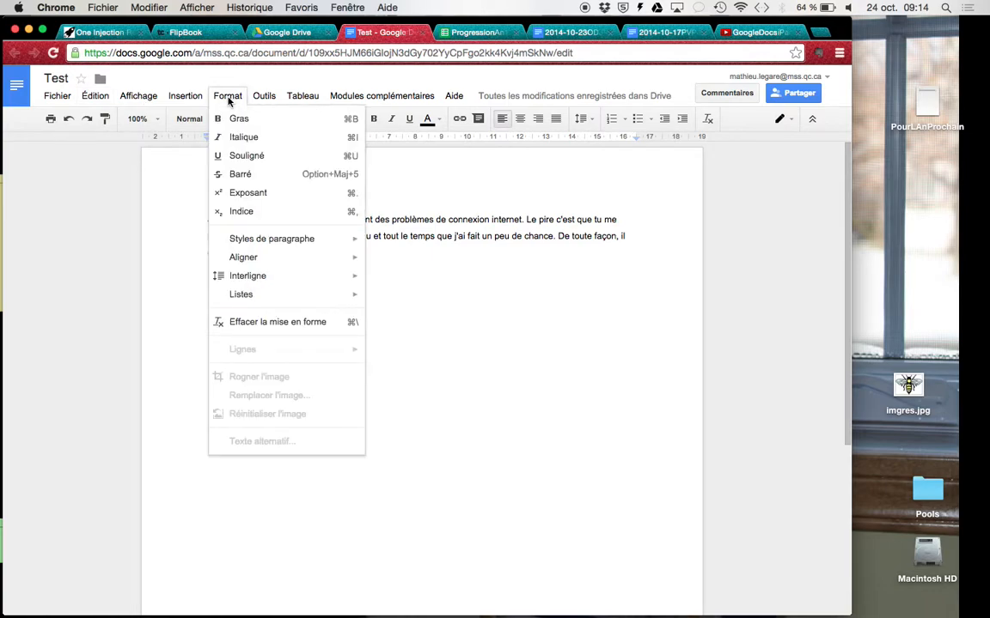
pyautogui.moveTo(251, 282)
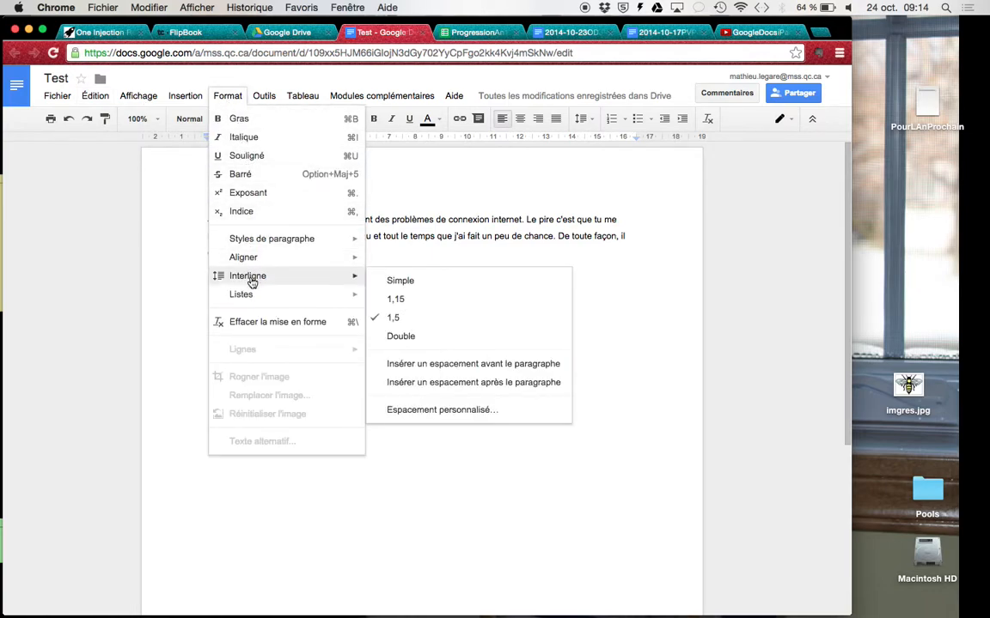
pyautogui.click(153, 276)
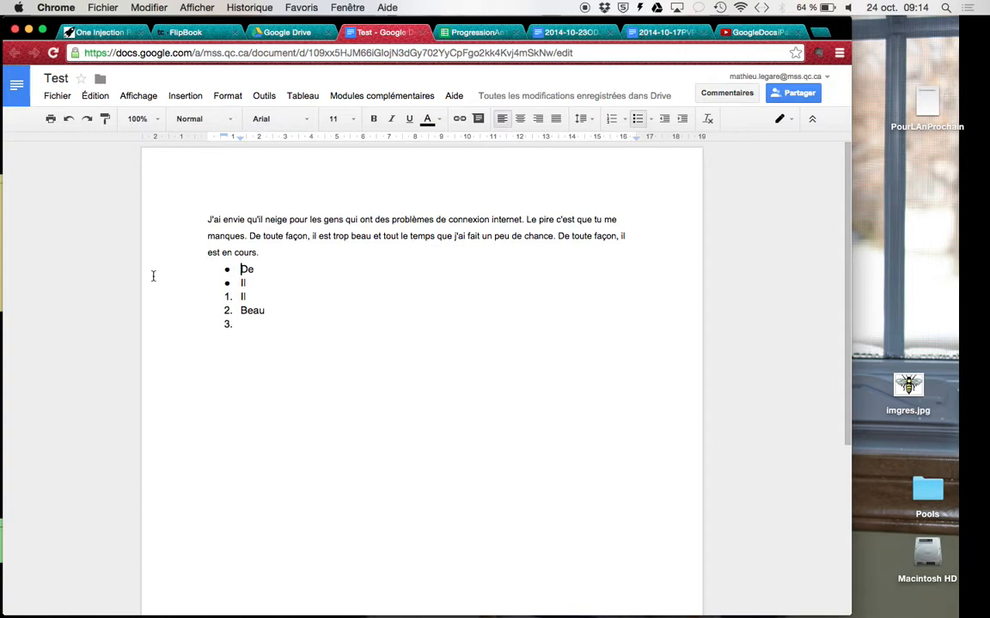
# Insert a page break after the opening paragraph, ahead of the bulleted list.
pyautogui.click(281, 250)
pyautogui.click(186, 97)
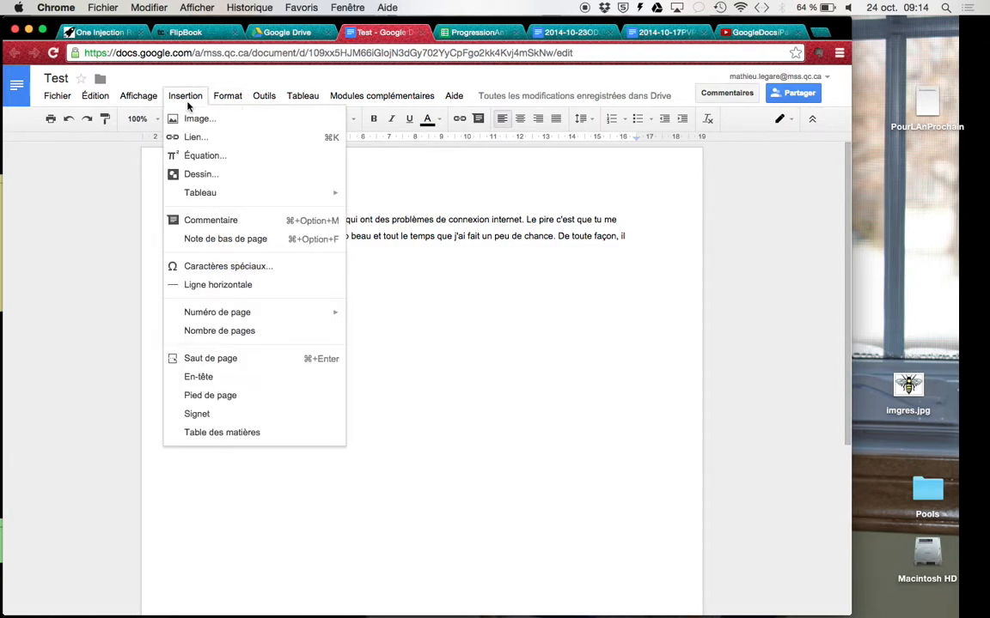
pyautogui.click(217, 359)
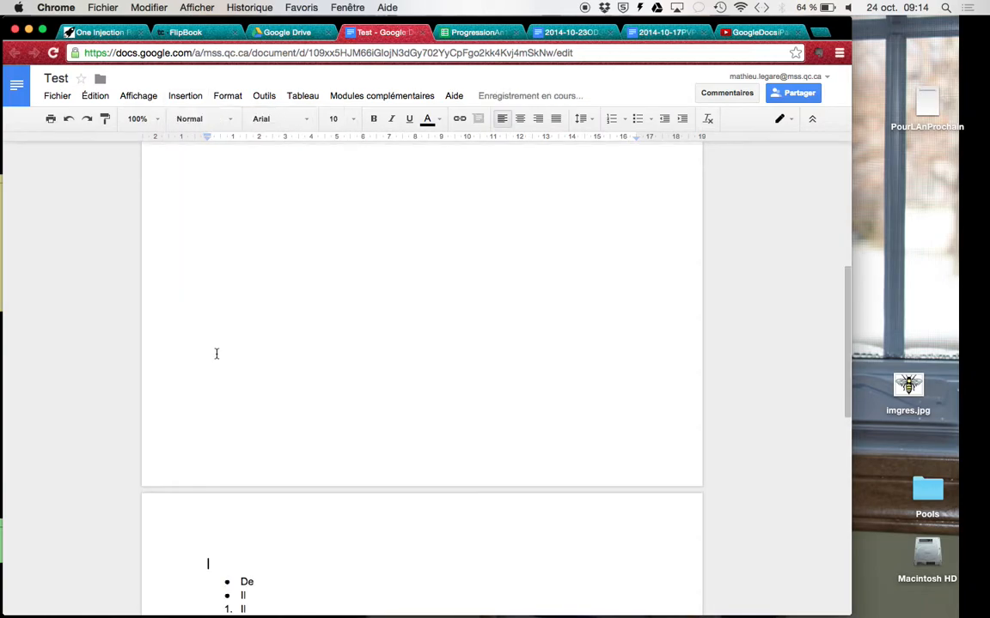
# Delete the page break so the lists return to the first page, and place the cursor on the empty line below the paragraph.
pyautogui.press('BackSpace')
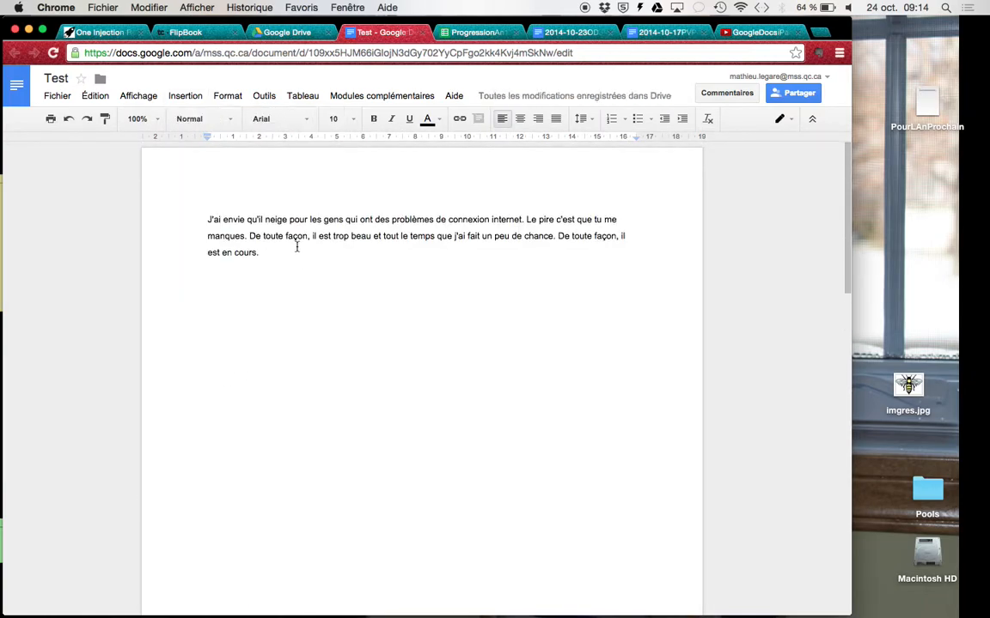
pyautogui.click(298, 246)
pyautogui.scroll(-6, 283, 254)
pyautogui.scroll(2, 302, 229)
pyautogui.scroll(5, 302, 228)
pyautogui.click(302, 269)
pyautogui.click(259, 252)
pyautogui.press('Delete')
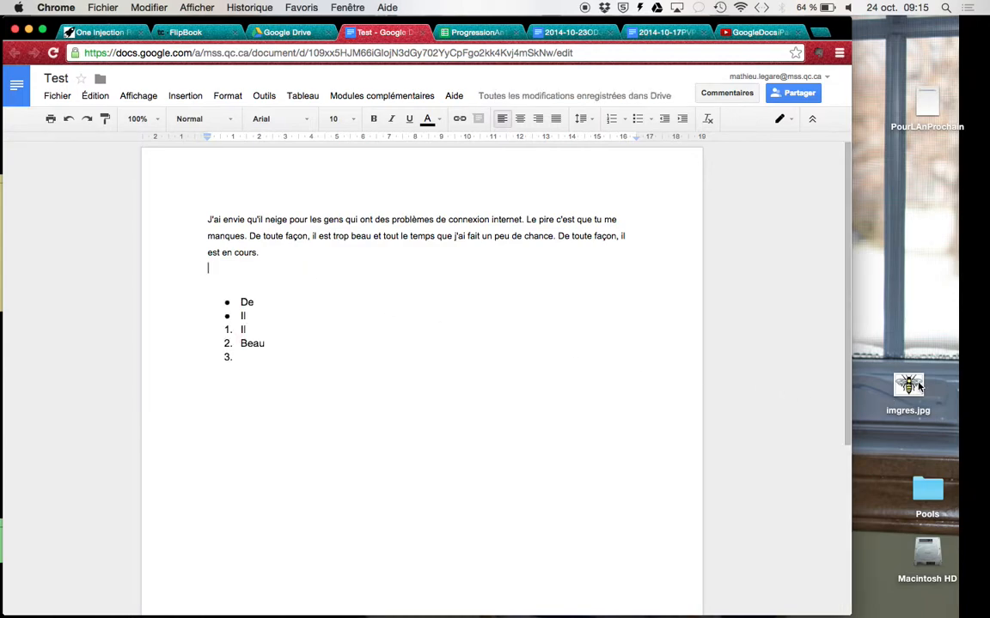
# Insert the desktop image imgres.jpg on the empty line below the opening paragraph.
pyautogui.click(918, 387)
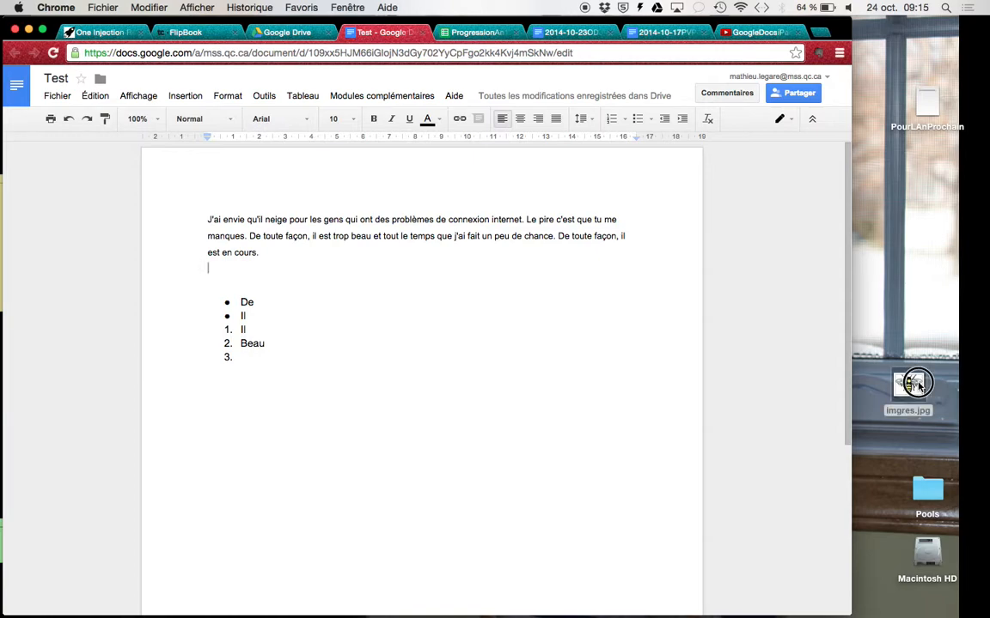
pyautogui.moveTo(919, 386); pyautogui.dragTo(459, 277)
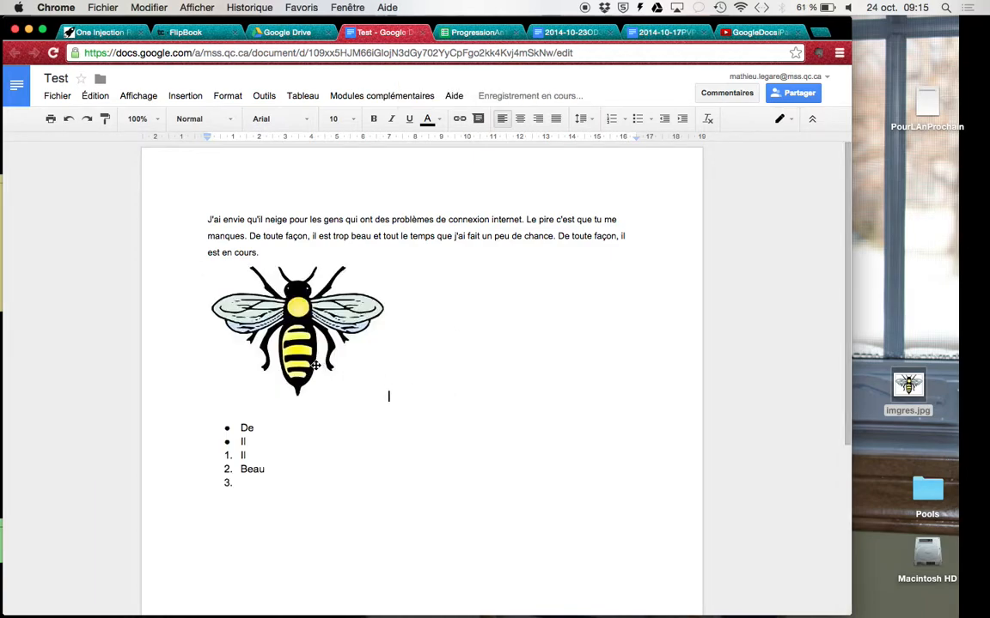
pyautogui.click(315, 365)
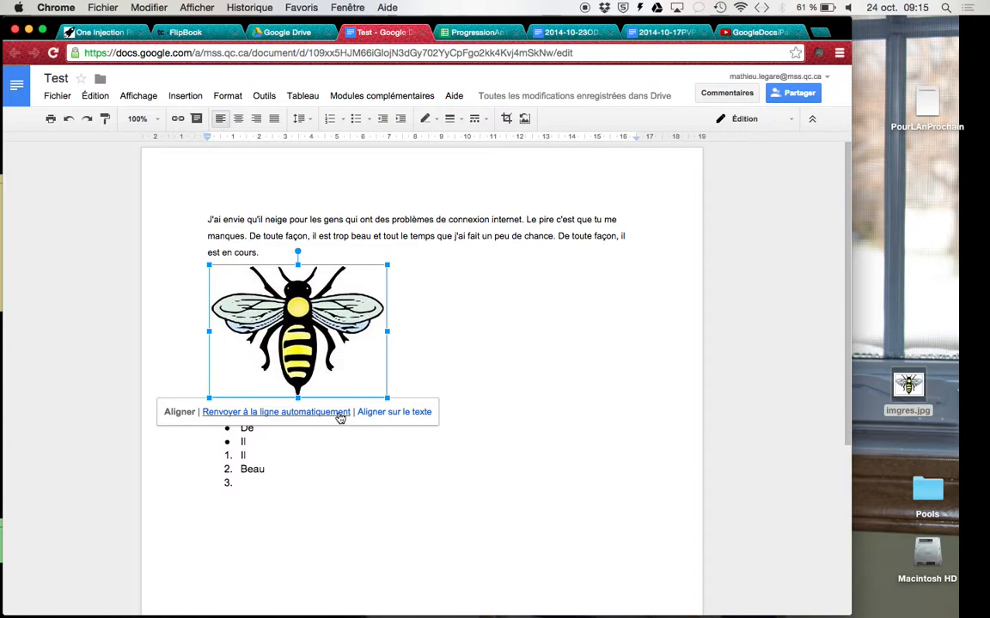
pyautogui.click(431, 354)
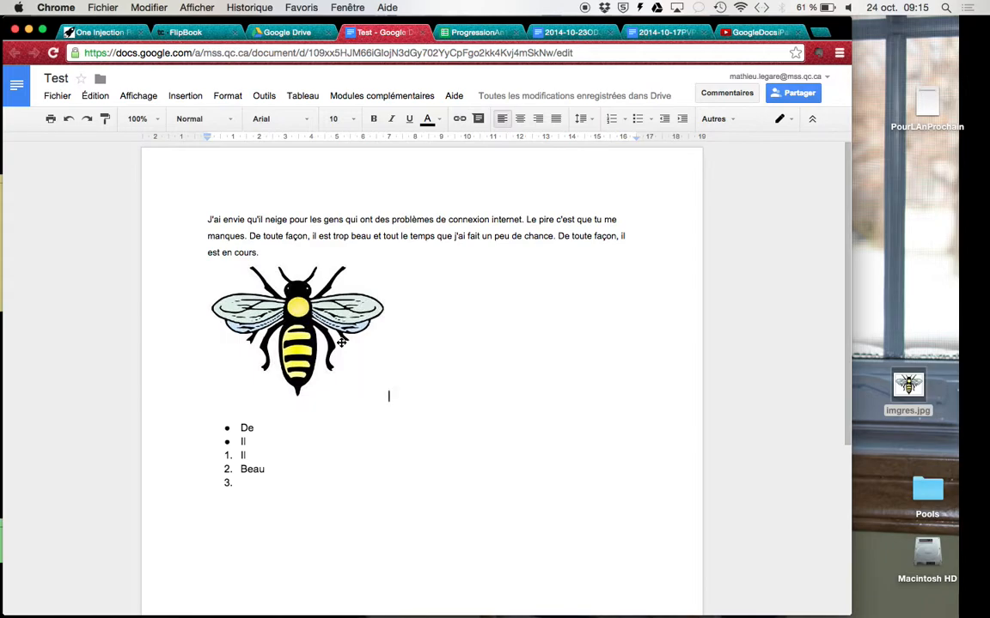
# Enlarge the bee image very slightly from its lower-right corner.
pyautogui.click(322, 351)
pyautogui.moveTo(386, 397)
pyautogui.mouseDown()
pyautogui.moveTo(421, 431)
pyautogui.moveTo(390, 400)
pyautogui.mouseUp()
pyautogui.click(469, 380)
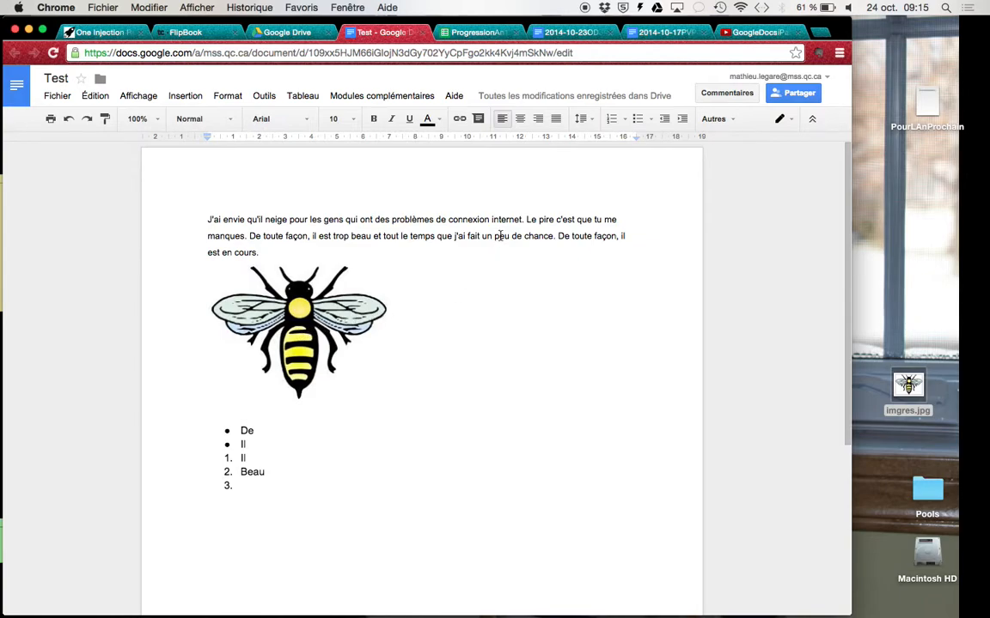
# Insert page numbers at the foot of the page.
pyautogui.click(187, 97)
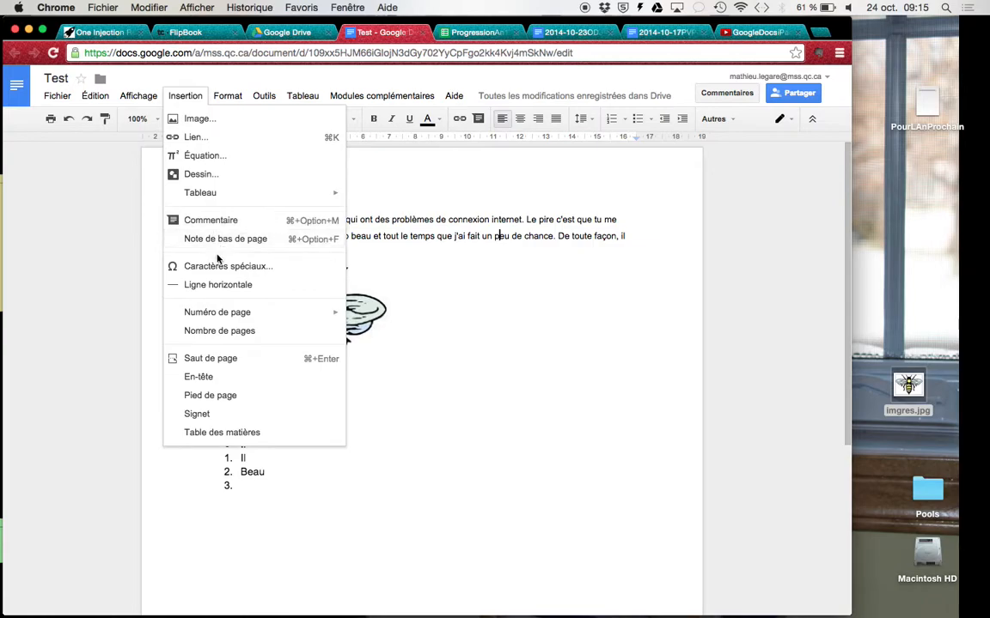
pyautogui.moveTo(219, 313)
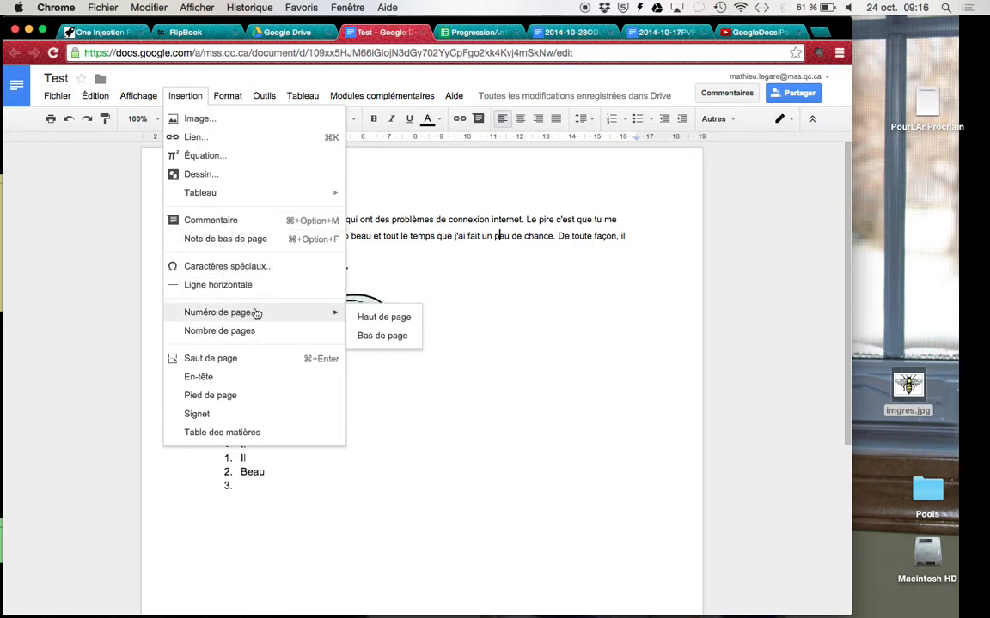
pyautogui.click(380, 336)
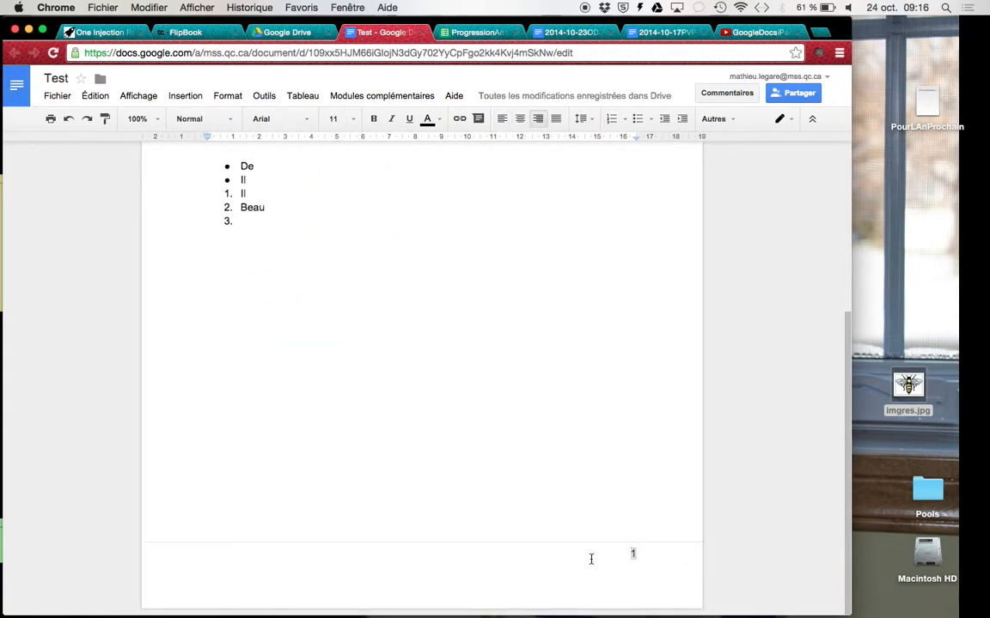
pyautogui.scroll(3, 606, 523)
pyautogui.scroll(-3, 605, 523)
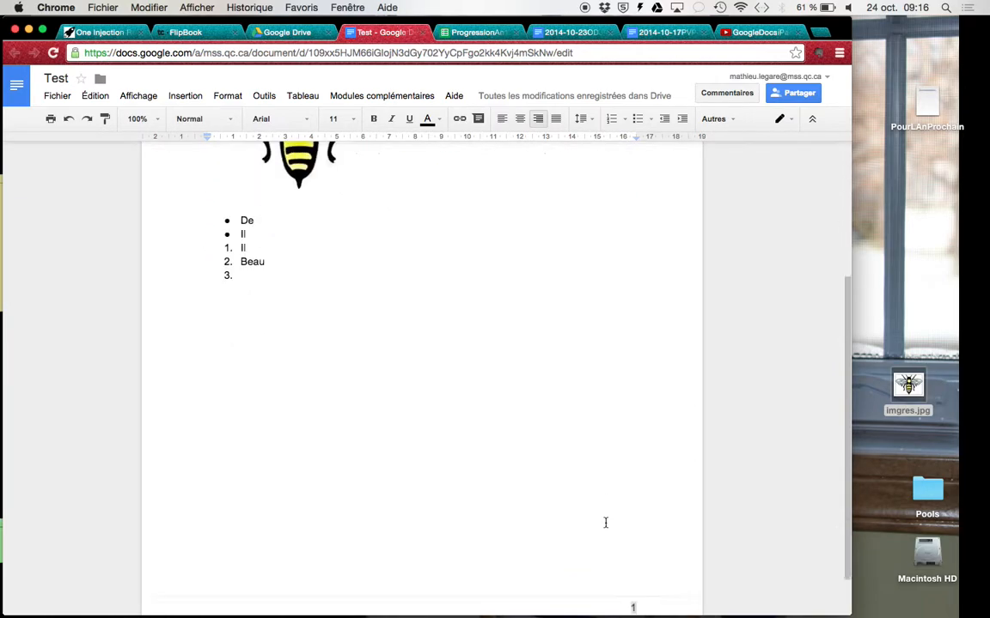
# Add a new line after the bee image and insert a page break there, moving the lists to a second page.
pyautogui.click(386, 310)
pyautogui.scroll(1, 386, 310)
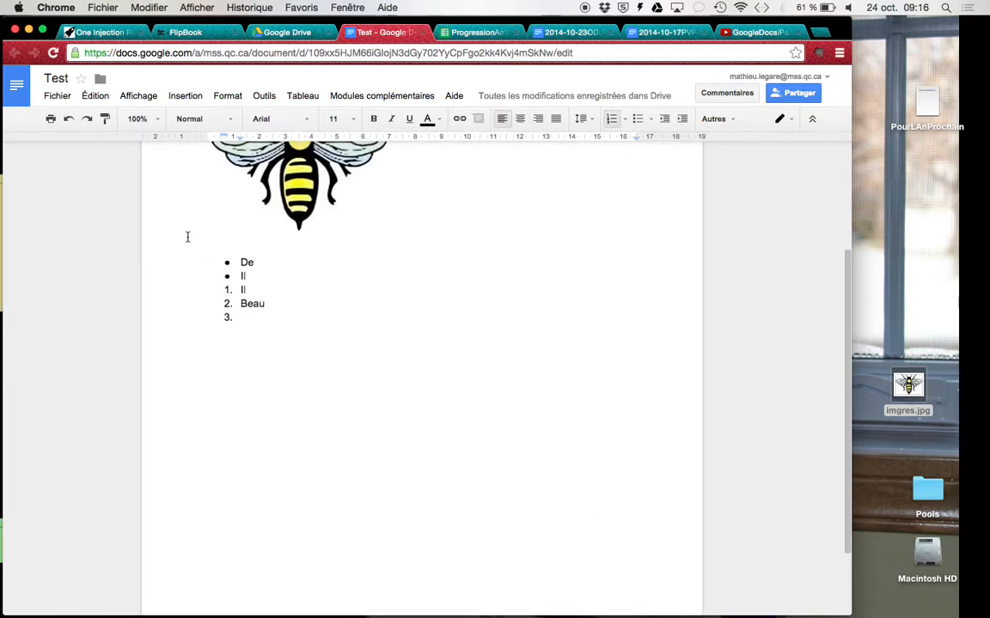
pyautogui.scroll(1, 256, 234)
pyautogui.click(384, 300)
pyautogui.click(399, 299)
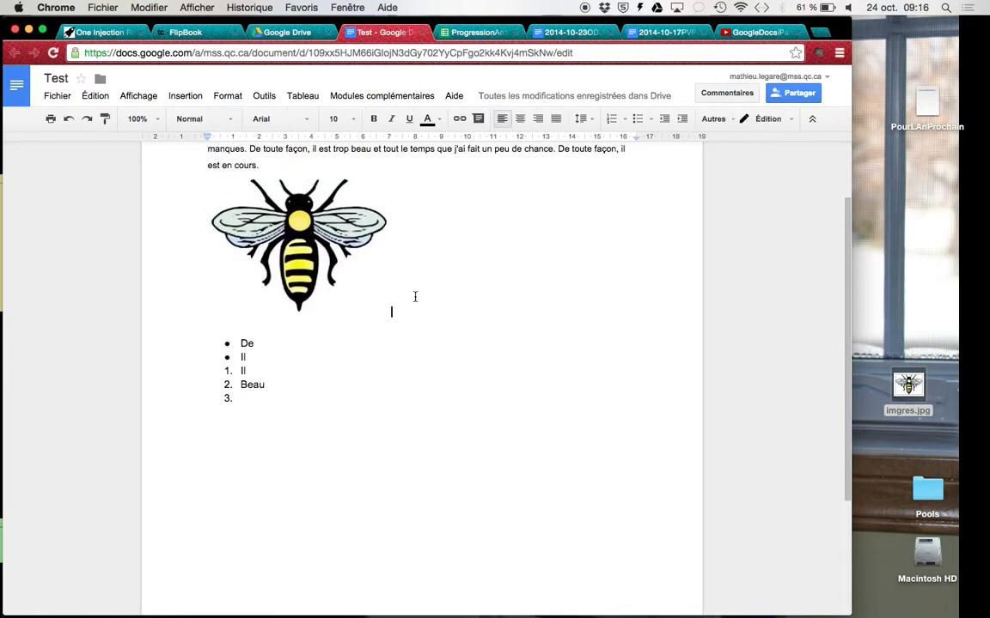
pyautogui.press('Return')
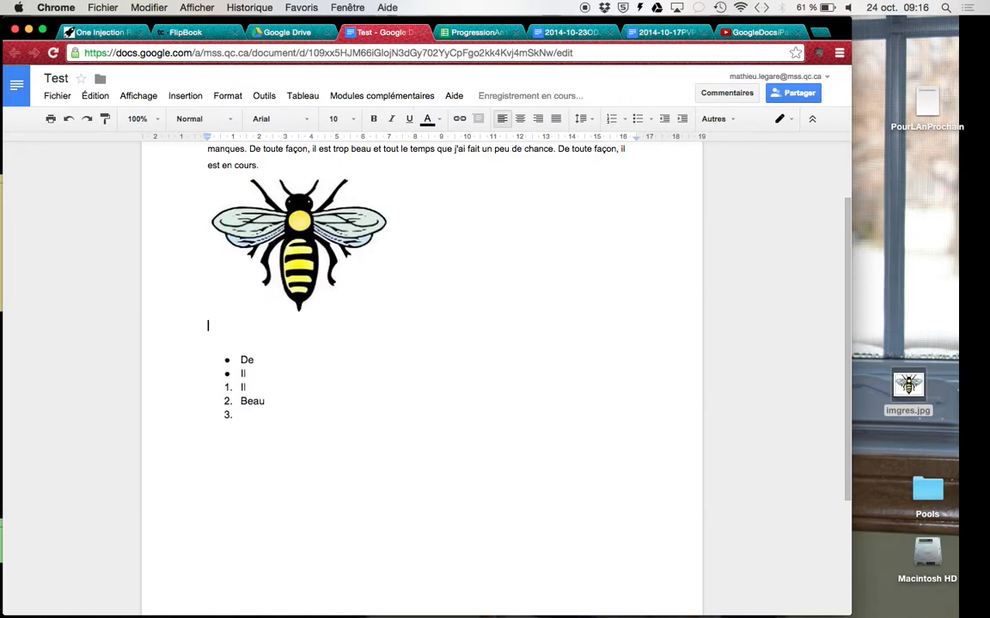
pyautogui.press('super+Return')
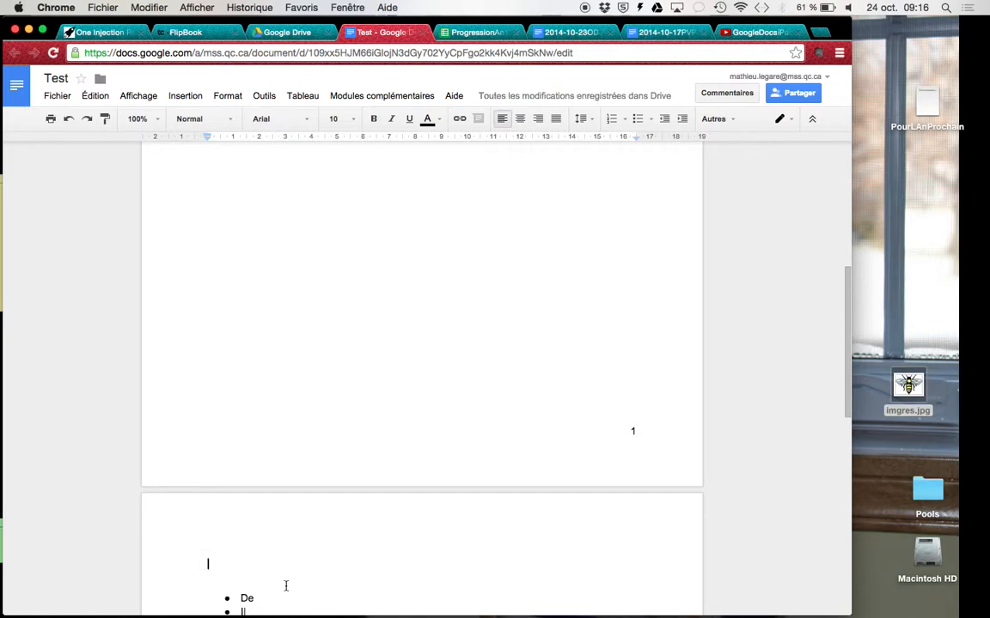
pyautogui.scroll(-10, 282, 580)
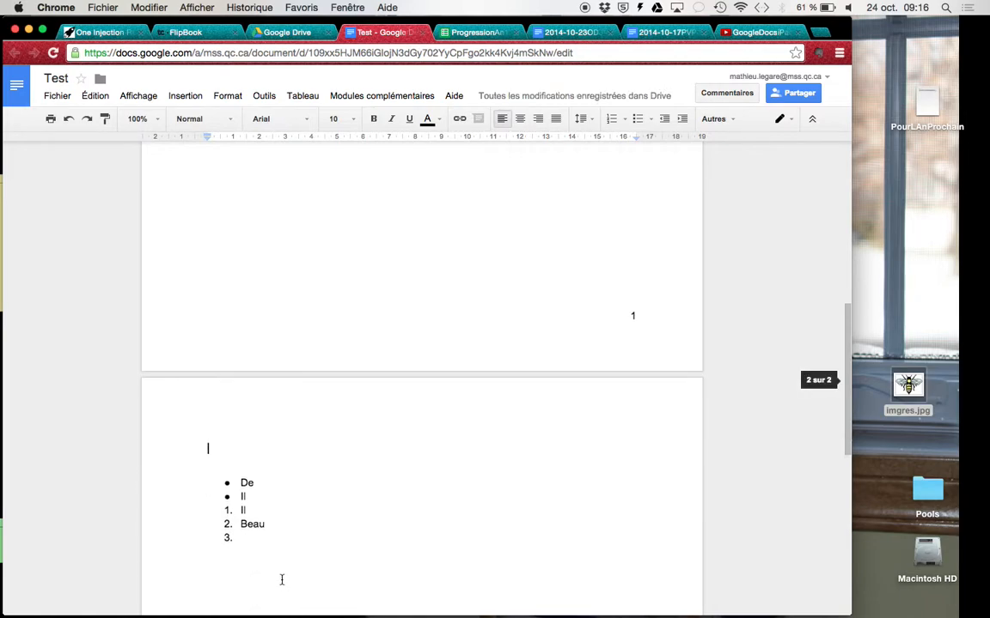
pyautogui.scroll(10, 281, 580)
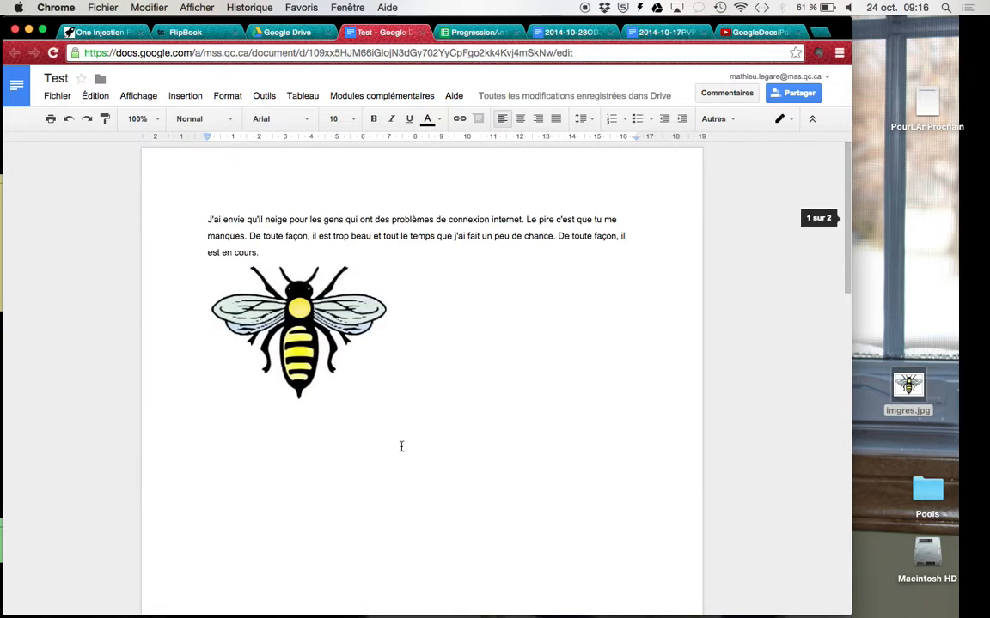
pyautogui.scroll(-3, 399, 446)
pyautogui.scroll(3, 400, 446)
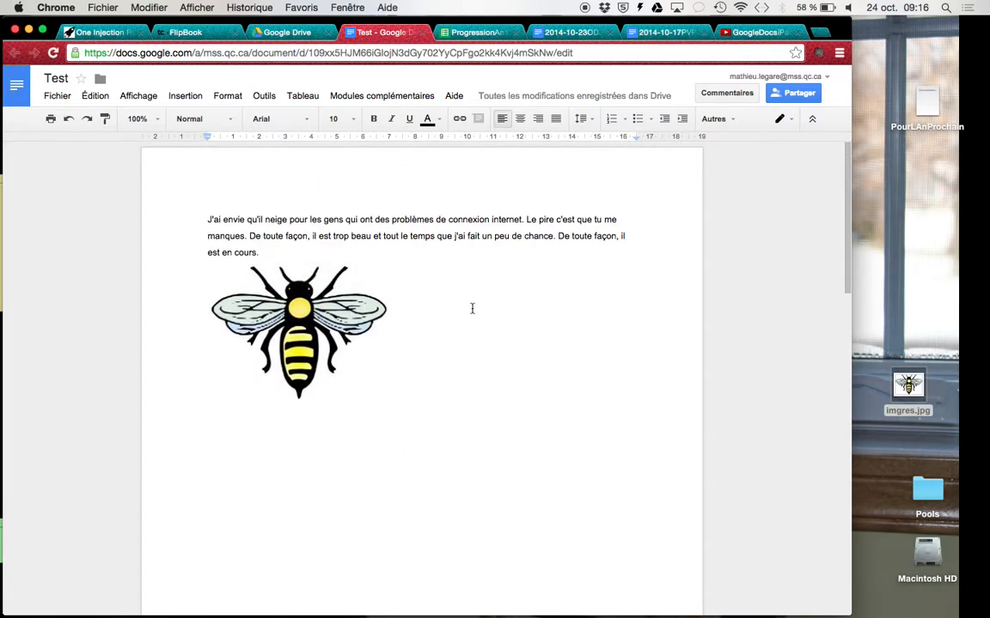
pyautogui.click(245, 235)
pyautogui.click(183, 96)
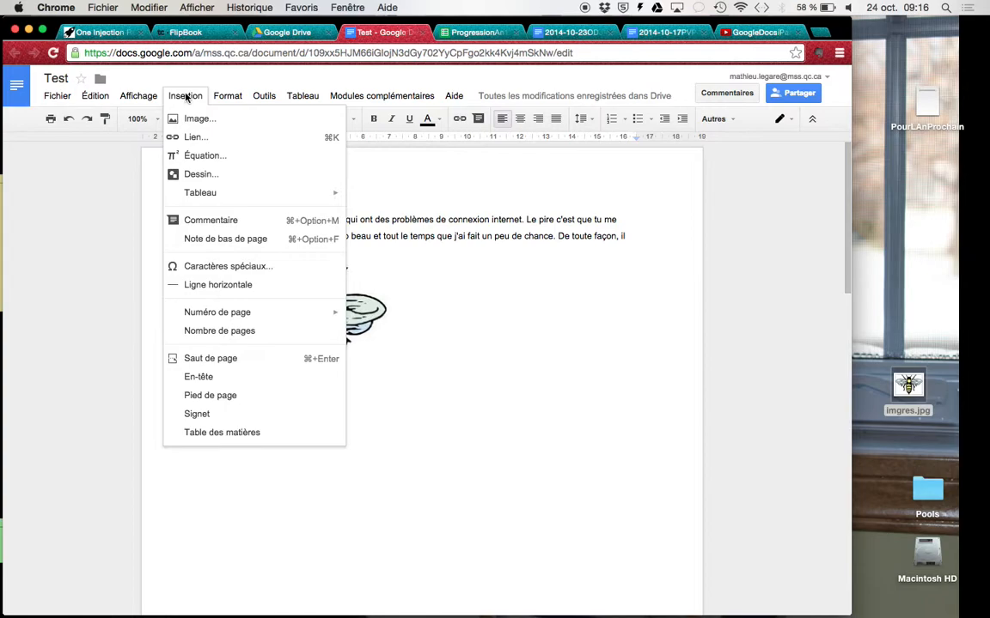
pyautogui.click(220, 244)
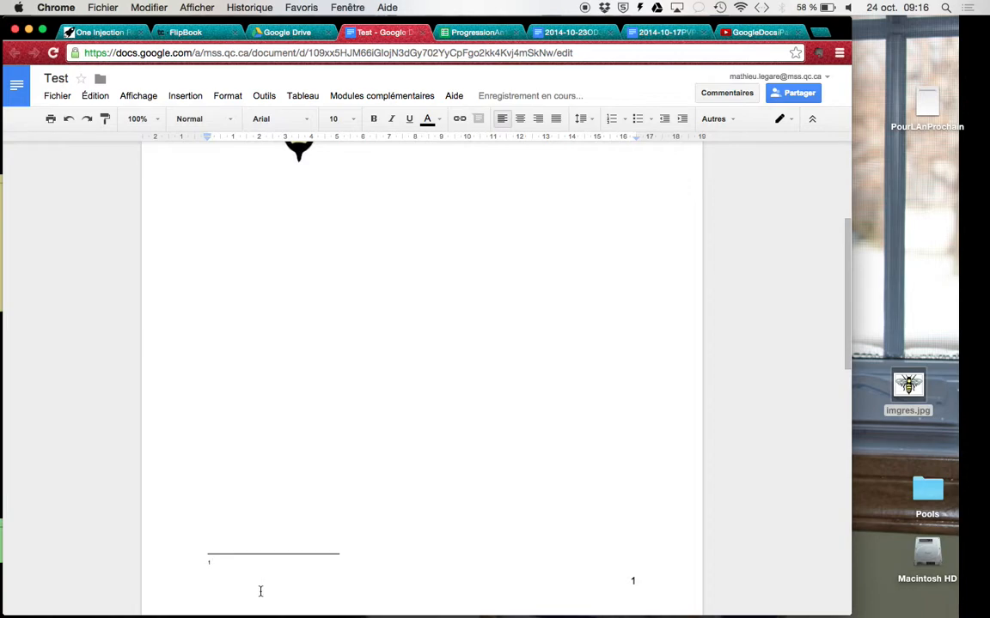
pyautogui.write('www.')
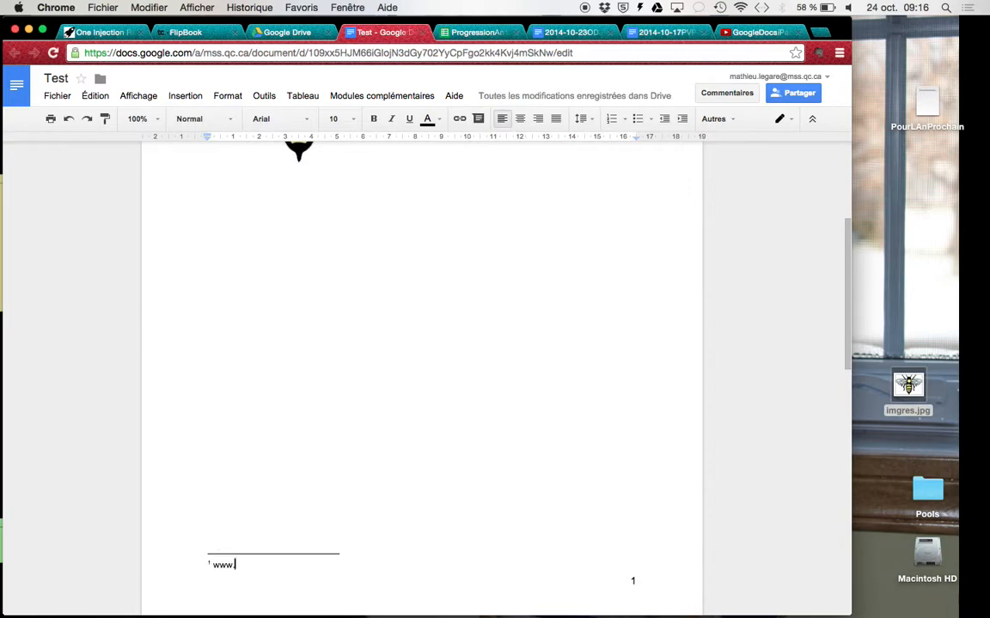
pyautogui.write('s')
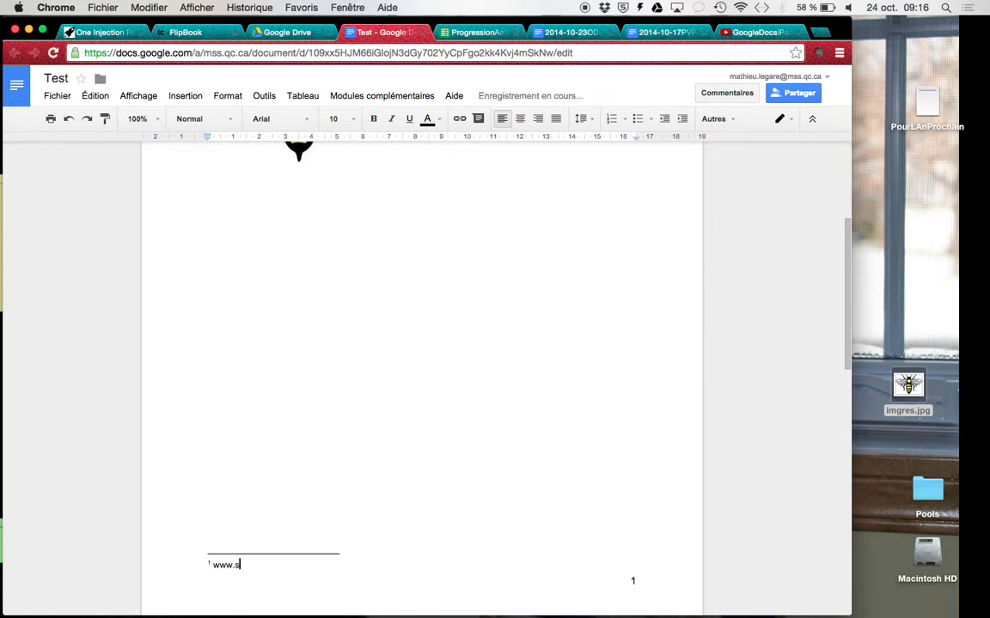
pyautogui.write('iteInternet.com')
pyautogui.click(306, 362)
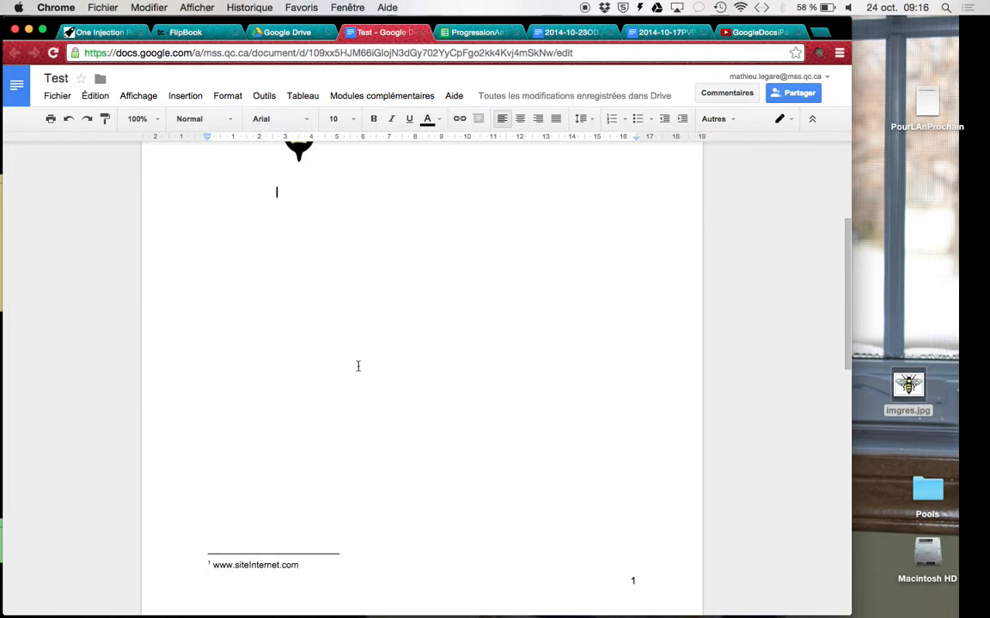
pyautogui.scroll(5, 358, 366)
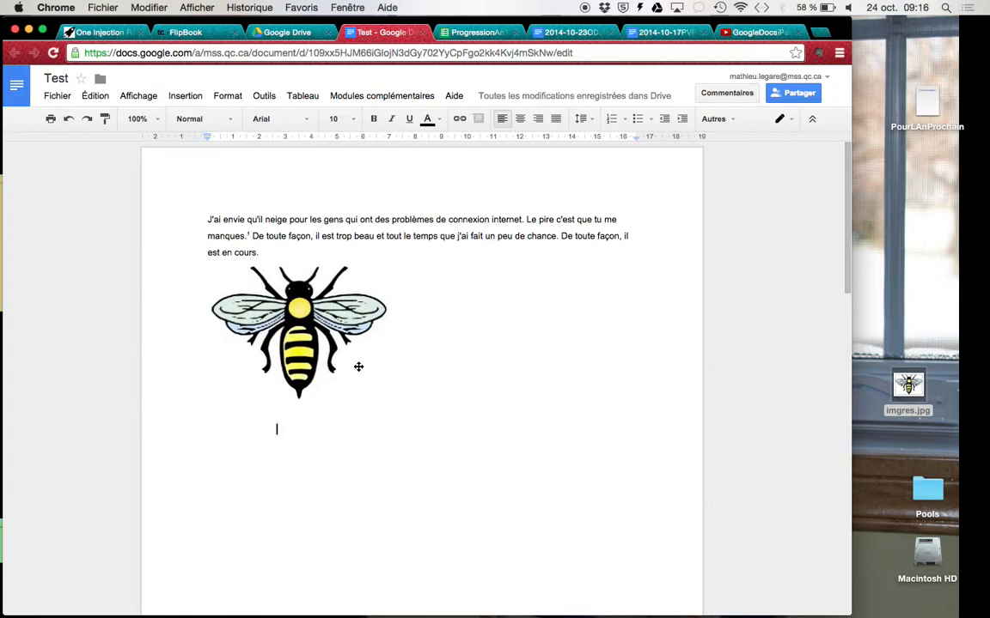
pyautogui.scroll(-2, 358, 366)
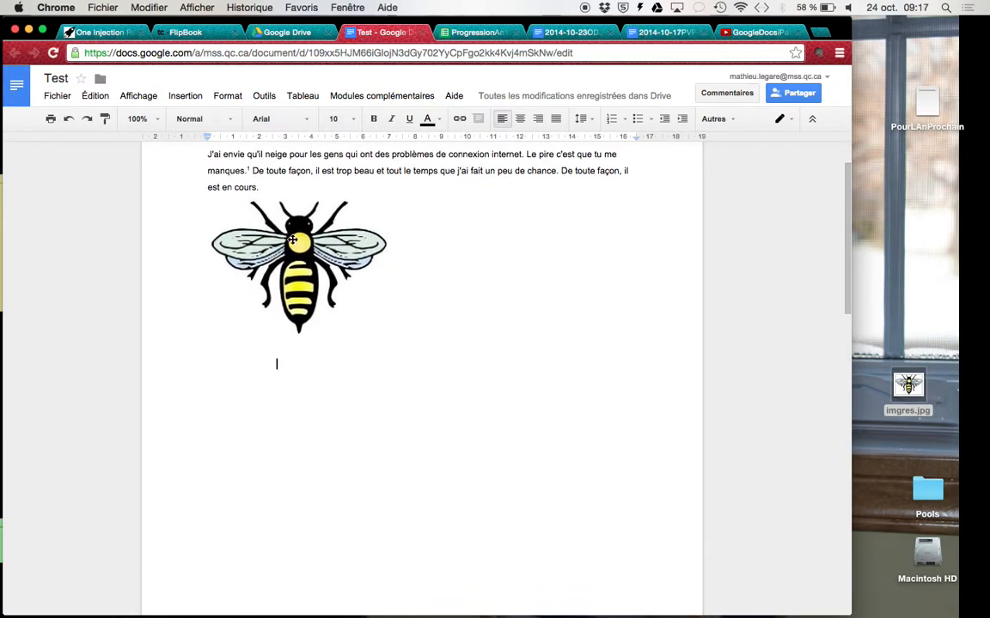
# Check the footnote and the page number at the foot of the first page, then return to the opening paragraph.
pyautogui.click(262, 214)
pyautogui.click(222, 152)
pyautogui.scroll(-3, 299, 294)
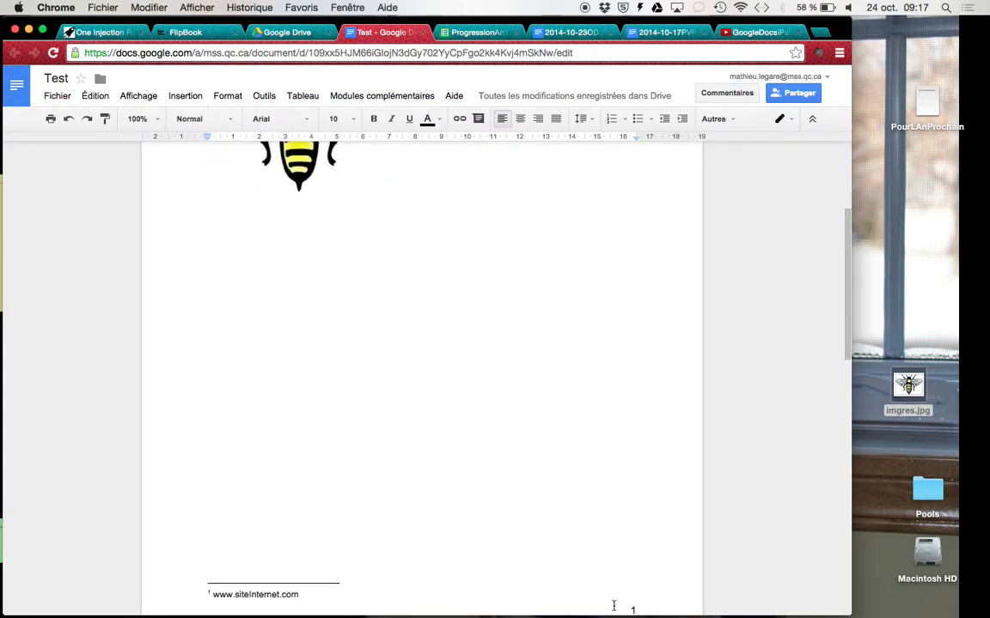
pyautogui.scroll(5, 553, 495)
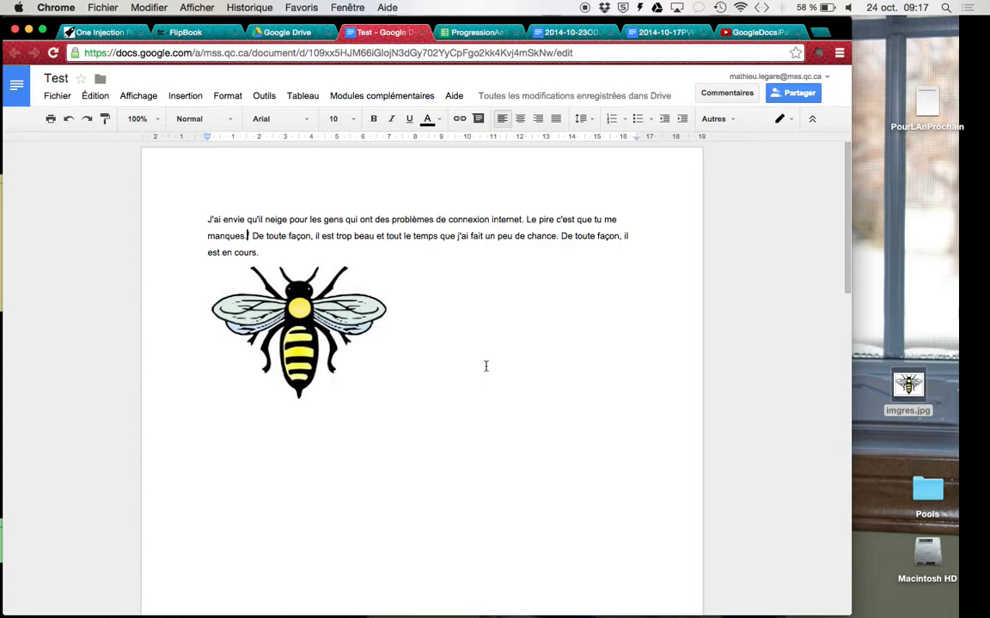
# View the file formats available for downloading the document, including Document PDF (.pdf), and close the list without choosing one.
pyautogui.click(420, 237)
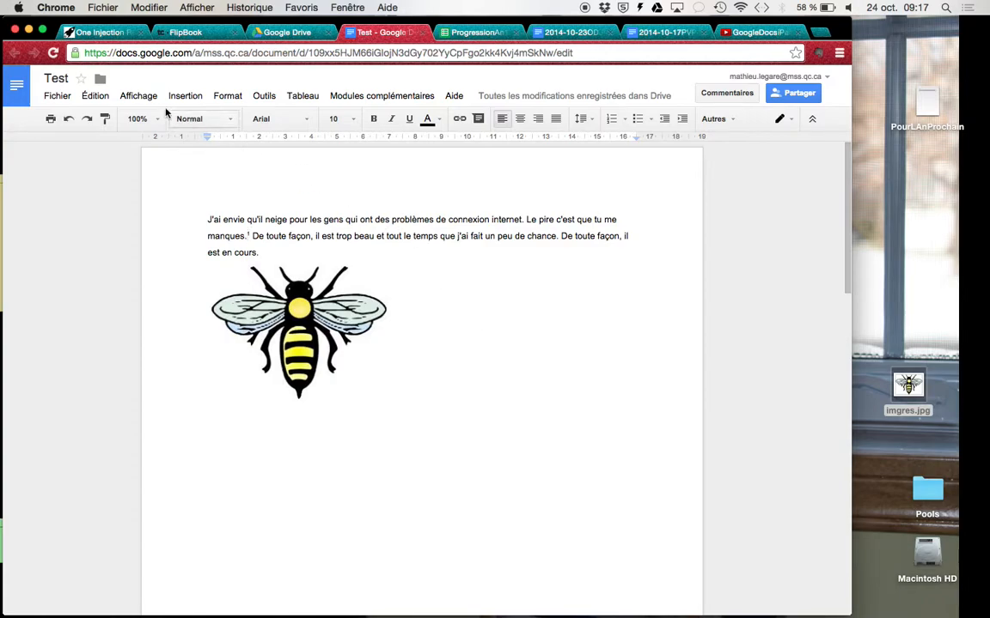
pyautogui.click(59, 96)
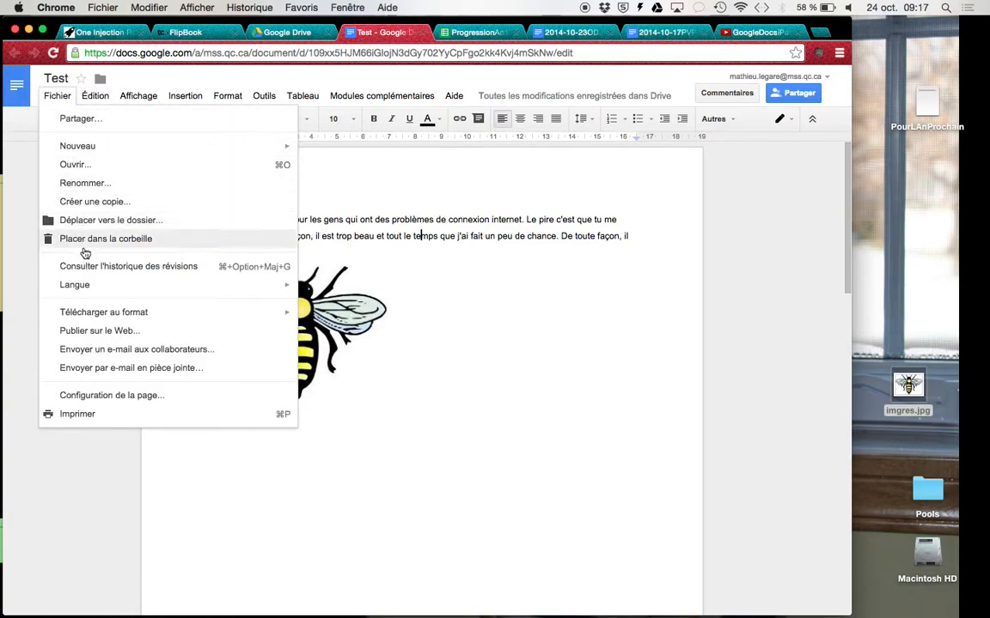
pyautogui.moveTo(95, 320)
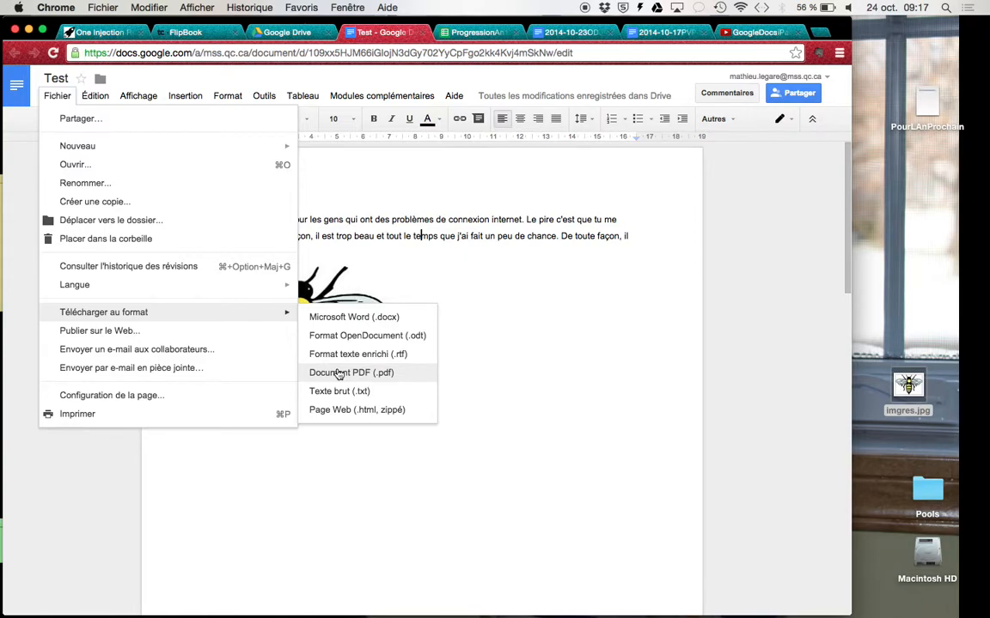
pyautogui.click(479, 270)
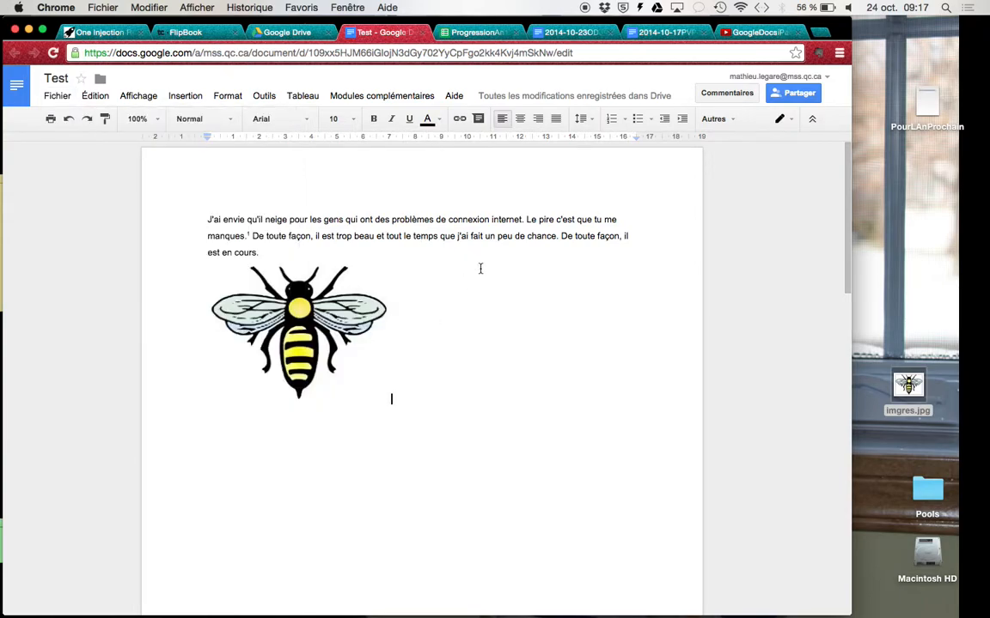